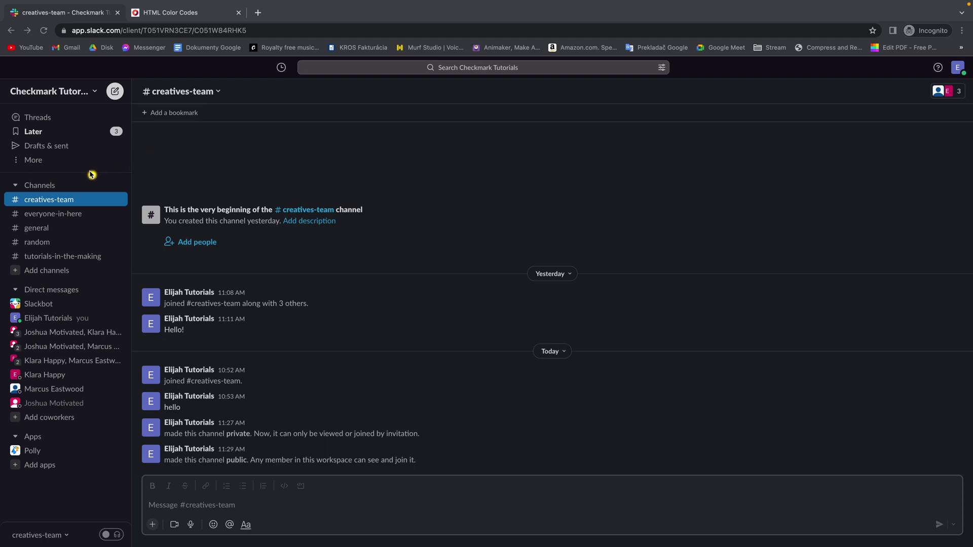
Switch to #general and bring the 'How are you?' message into focus.
left_click(70, 235)
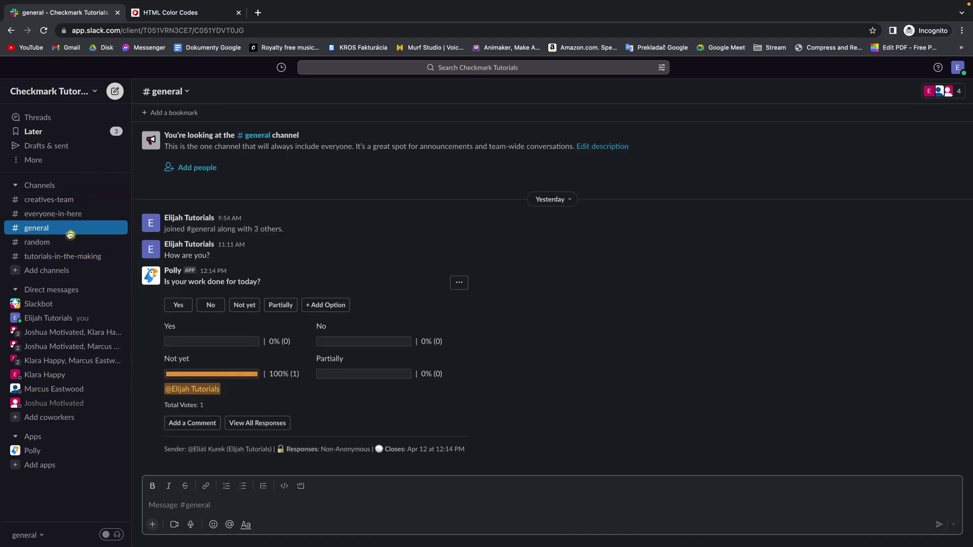
mouse_move(191, 252)
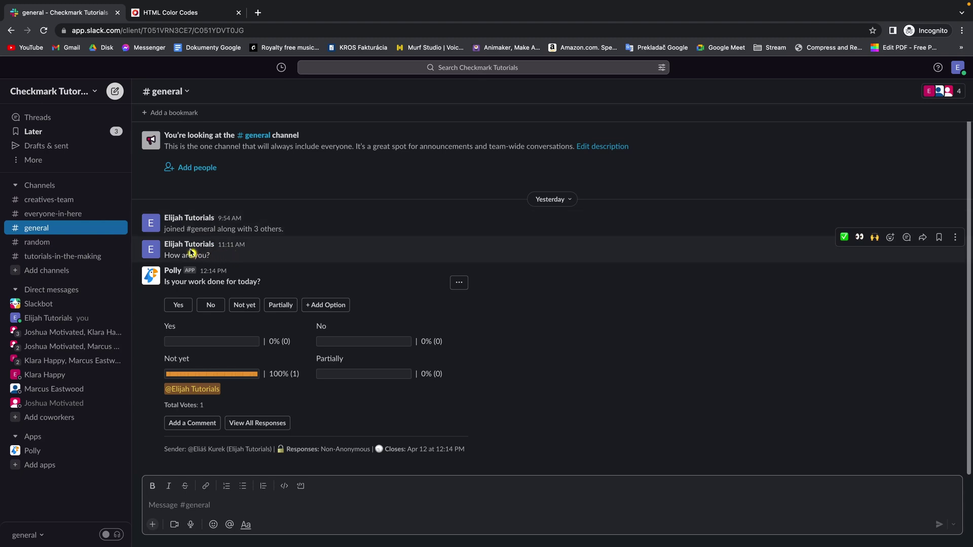
left_click_drag(161, 256, 216, 259)
left_click(228, 257)
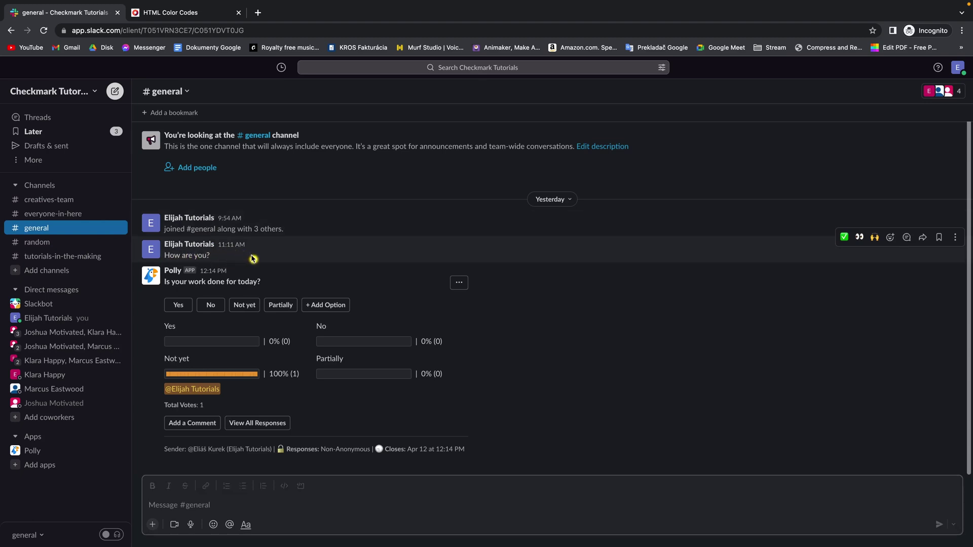
Pin the 'How are you?' message via its More actions menu.
left_click(957, 238)
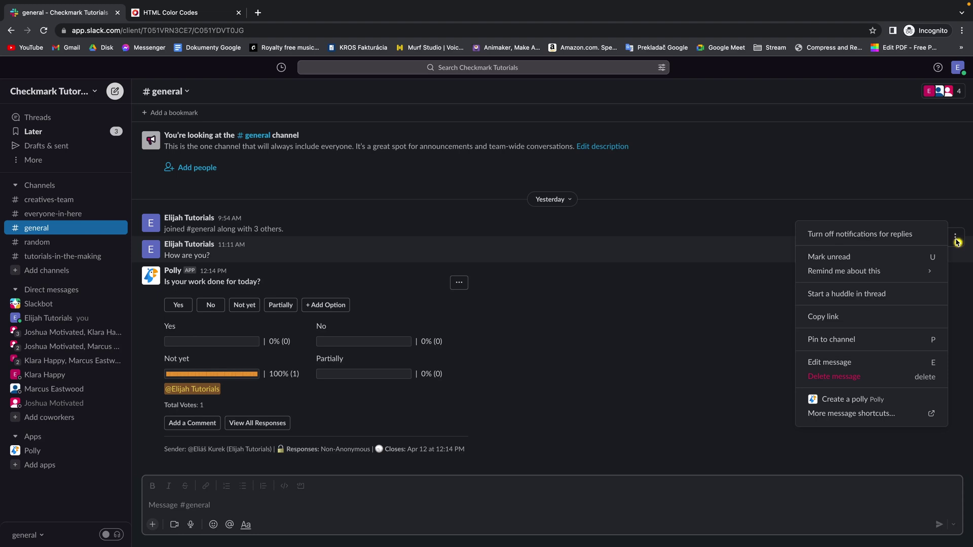
left_click(889, 340)
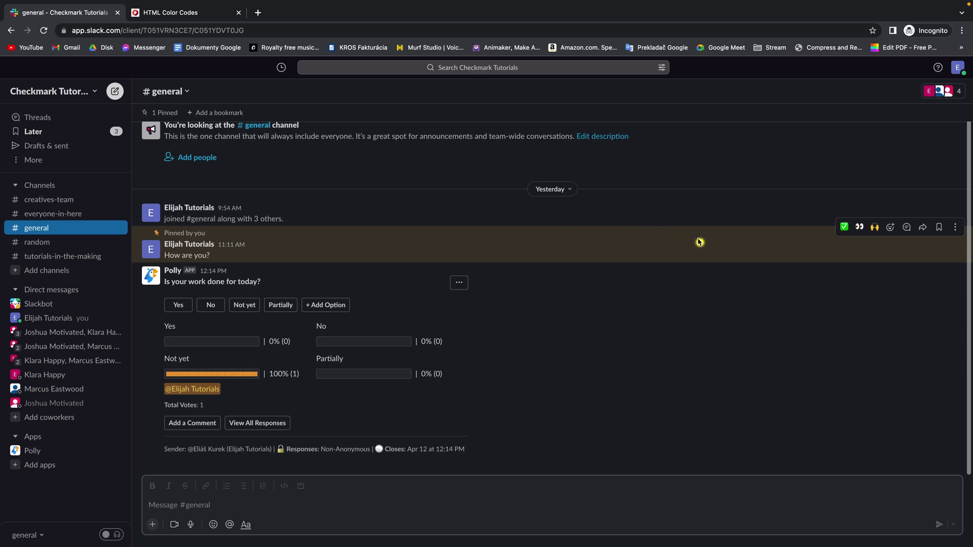
Un-pin the 'How are you?' message and confirm 'Remove pinned item'.
left_click(957, 228)
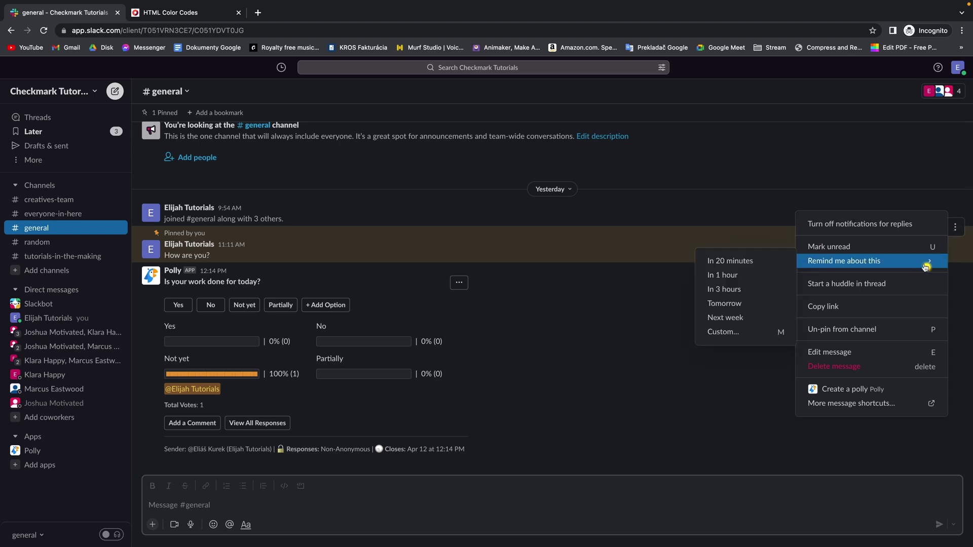
left_click(896, 333)
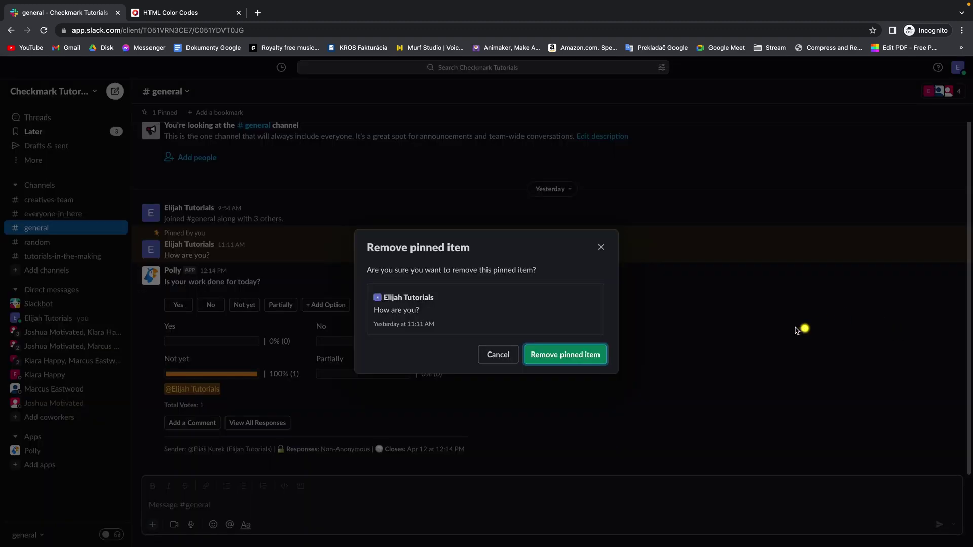
left_click(556, 362)
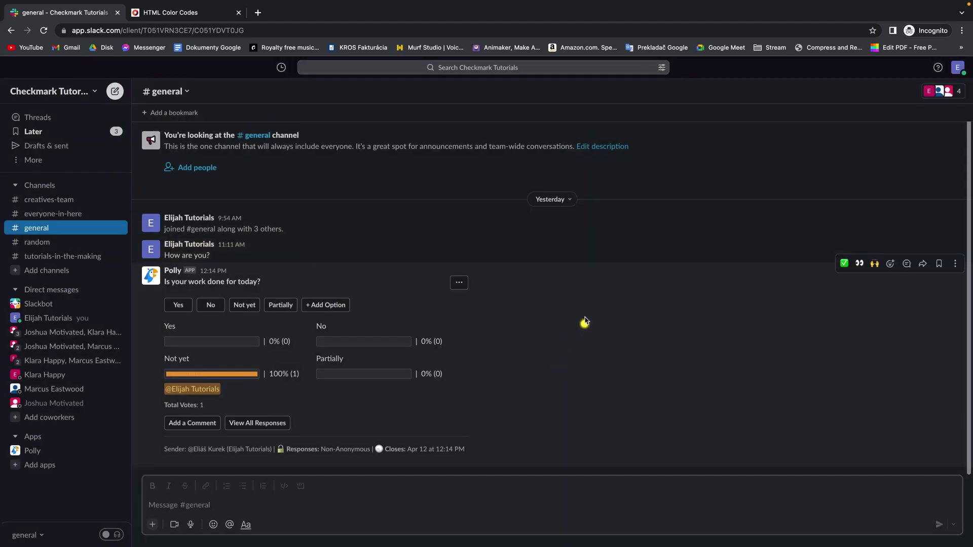